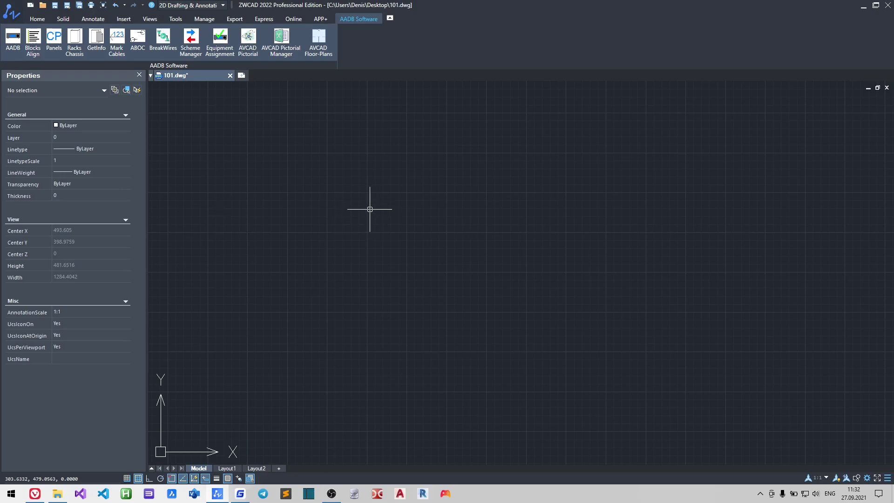
- Adjust the snap X spacing in the snap and grid settings
{"action": "right_click", "coordinate": [138, 480]}
{"action": "left_click", "coordinate": [146, 469]}
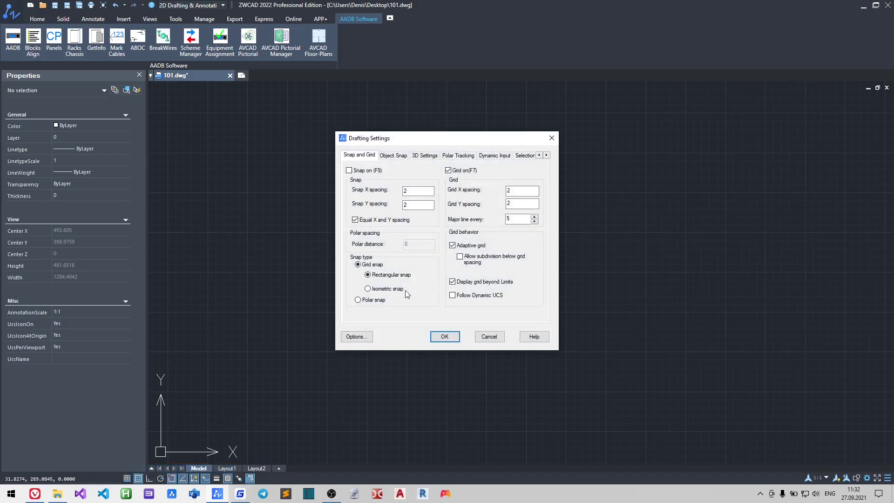
{"action": "left_click", "coordinate": [418, 190]}
{"action": "left_click", "coordinate": [445, 336]}
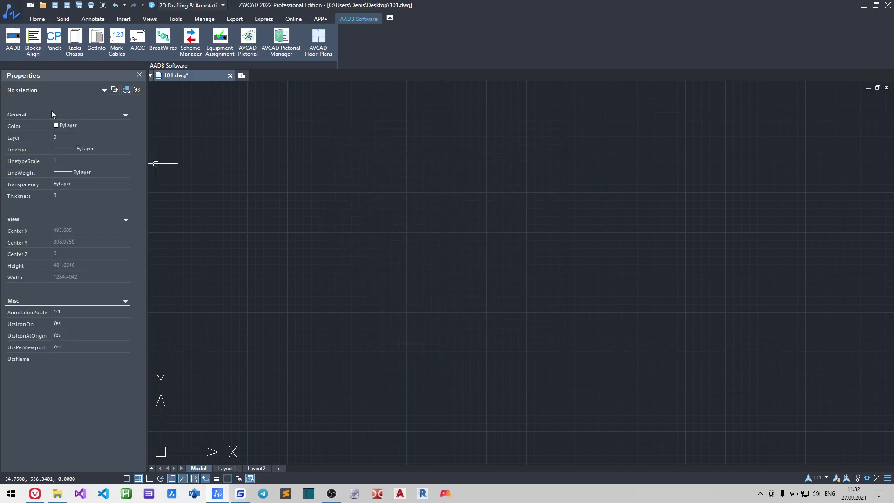
- Select Crestron's DM-TX-201-C in the AV device database, filtered to data connectors
{"action": "left_click", "coordinate": [17, 55]}
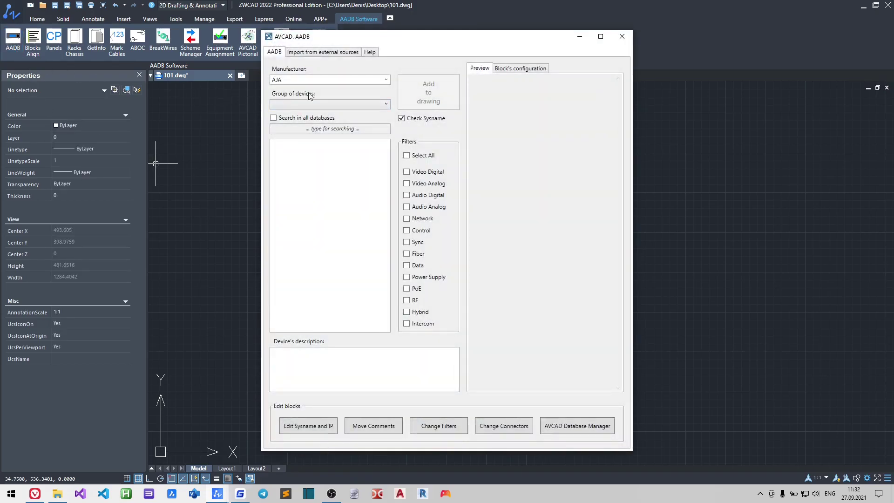
{"action": "left_click", "coordinate": [384, 81]}
{"action": "scroll", "coordinate": [346, 167], "scroll_direction": "down", "scroll_amount": 5}
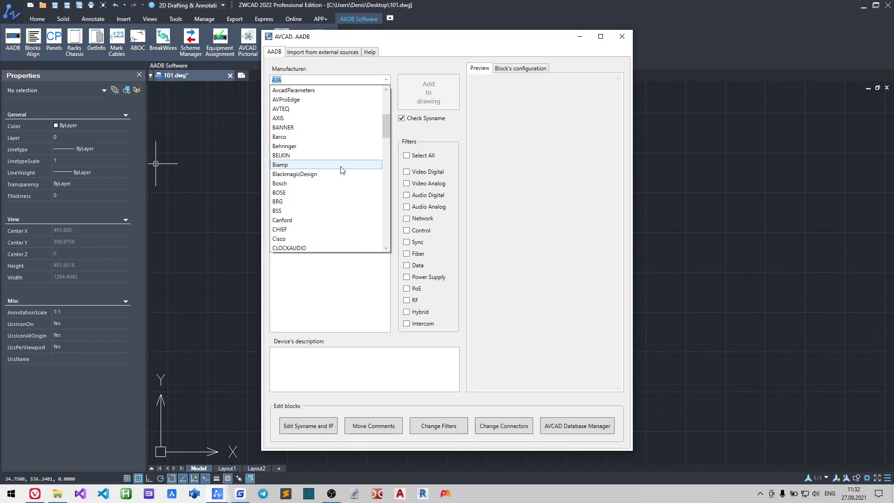
{"action": "scroll", "coordinate": [339, 175], "scroll_direction": "down", "scroll_amount": 1}
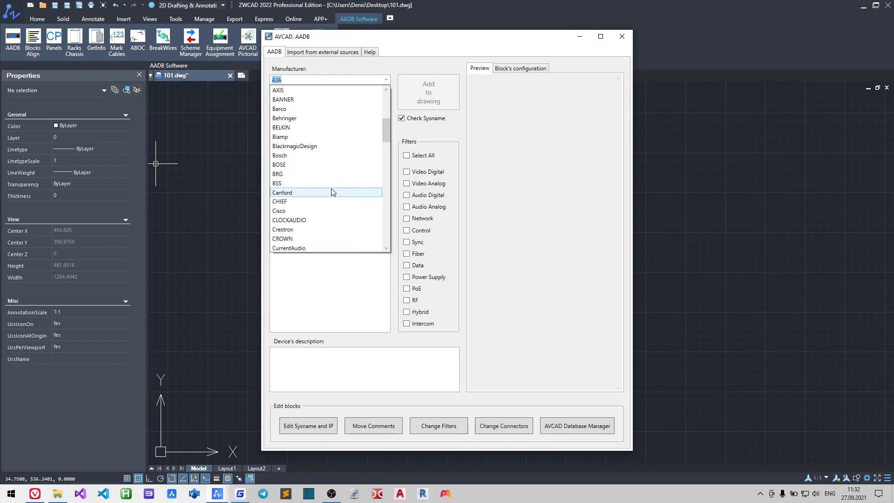
{"action": "left_click", "coordinate": [302, 231]}
{"action": "left_click", "coordinate": [301, 128]}
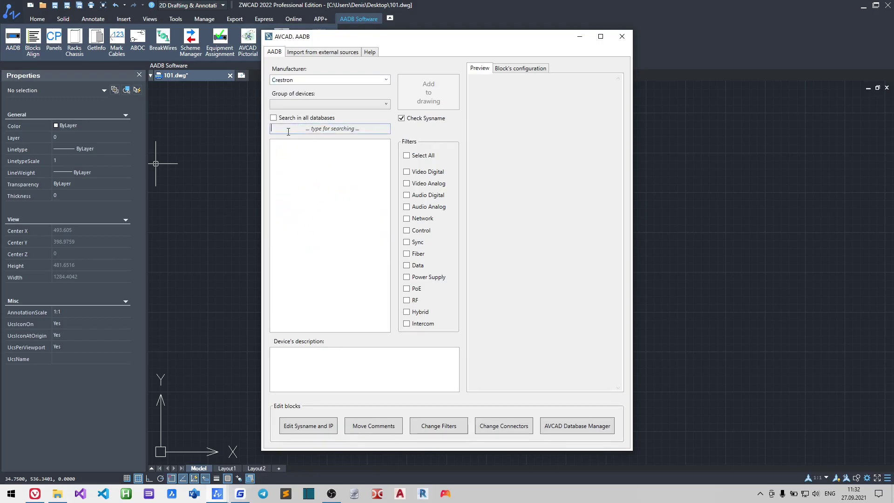
{"action": "type", "text": "201"}
{"action": "left_click", "coordinate": [308, 164]}
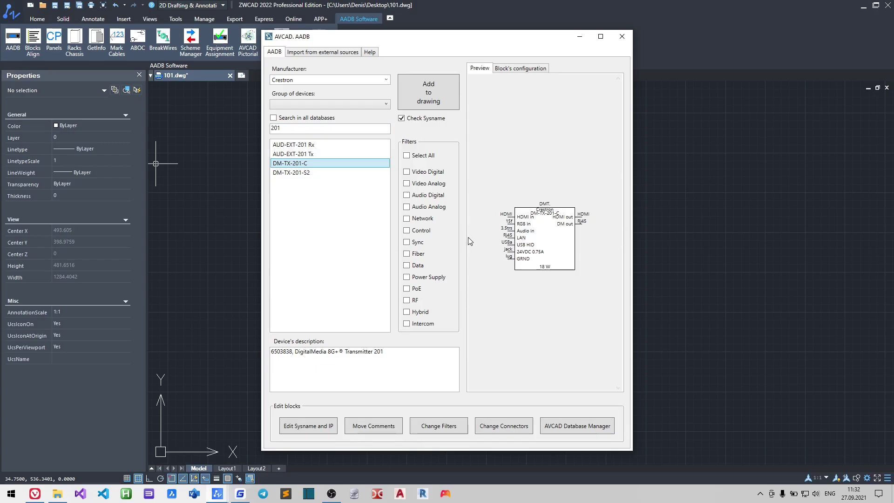
{"action": "left_click", "coordinate": [415, 267]}
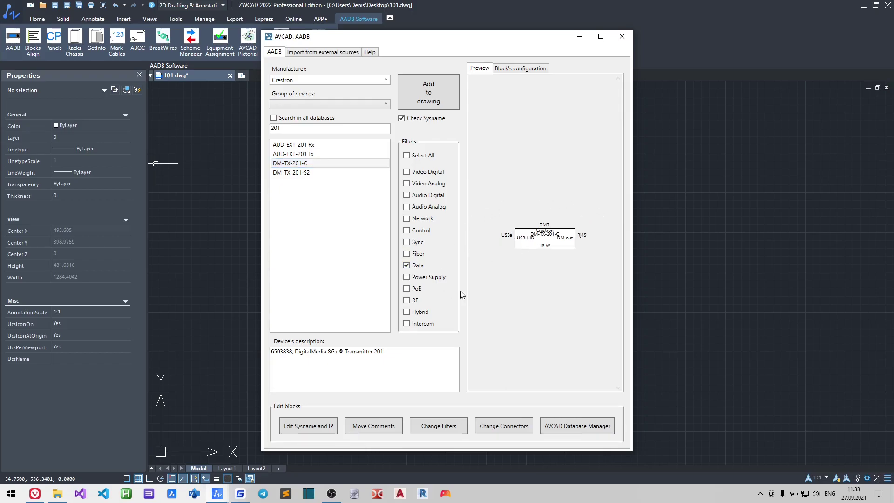
- Add the DM-TX-201-C as ten blocks named from DMT.1
{"action": "left_click", "coordinate": [429, 95]}
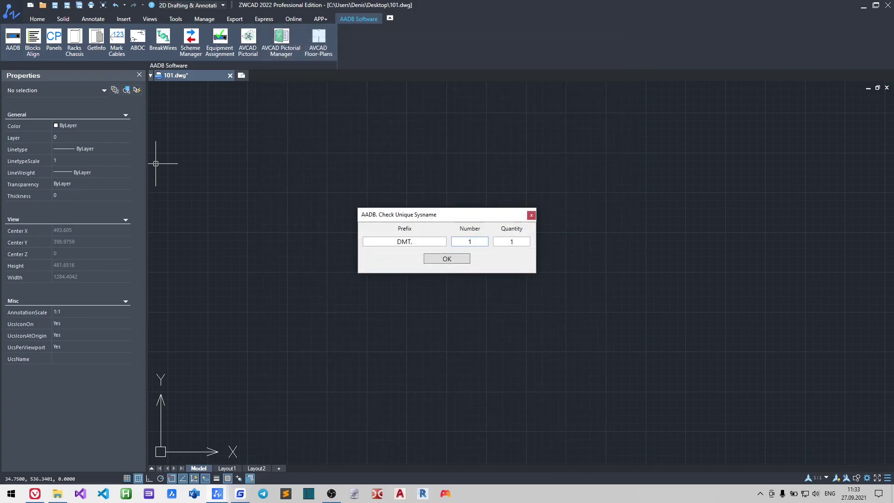
{"action": "left_click", "coordinate": [514, 243]}
{"action": "left_click", "coordinate": [447, 260]}
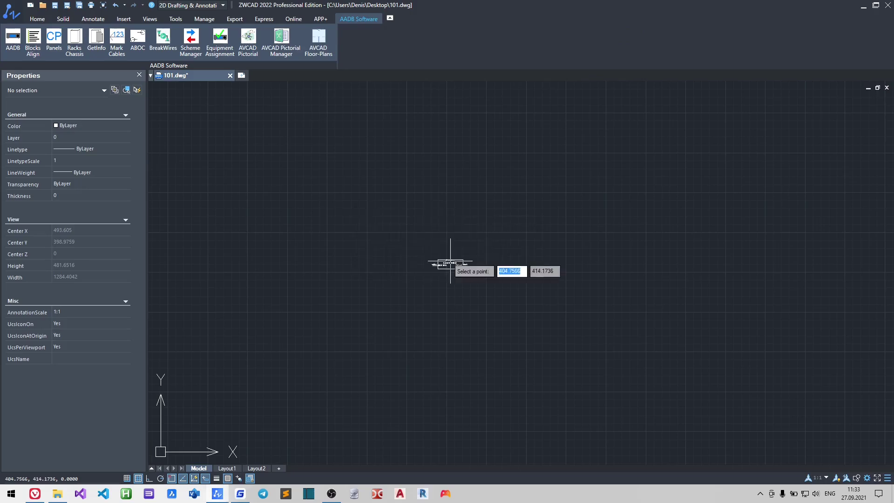
- Place all ten transmitter blocks on the canvas and close the device database
{"action": "left_click", "coordinate": [300, 159]}
{"action": "left_click", "coordinate": [335, 195]}
{"action": "left_click", "coordinate": [279, 226]}
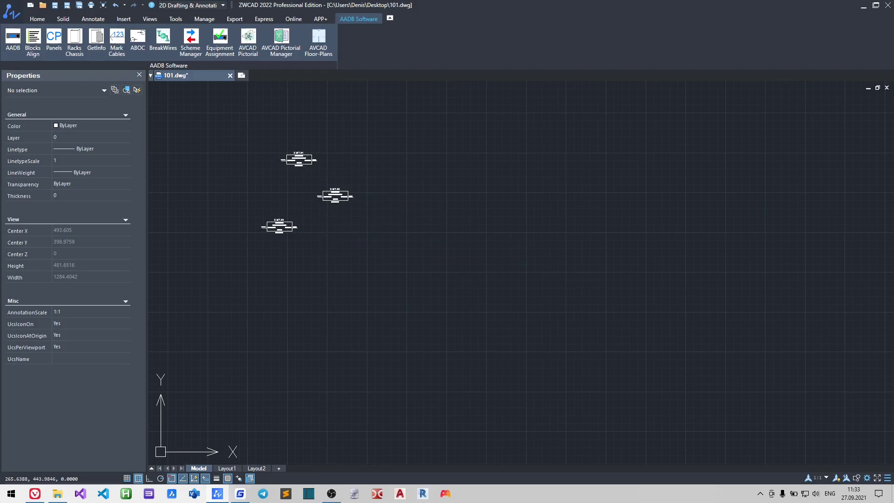
{"action": "left_click", "coordinate": [339, 240]}
{"action": "left_click", "coordinate": [279, 278]}
{"action": "left_click", "coordinate": [335, 290]}
{"action": "left_click", "coordinate": [279, 322]}
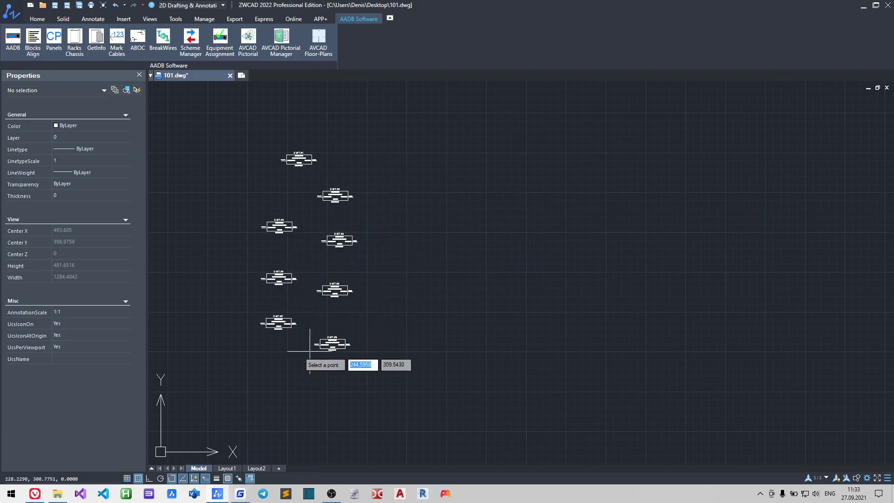
{"action": "left_click", "coordinate": [333, 344]}
{"action": "left_click", "coordinate": [264, 364]}
{"action": "key", "text": "Escape"}
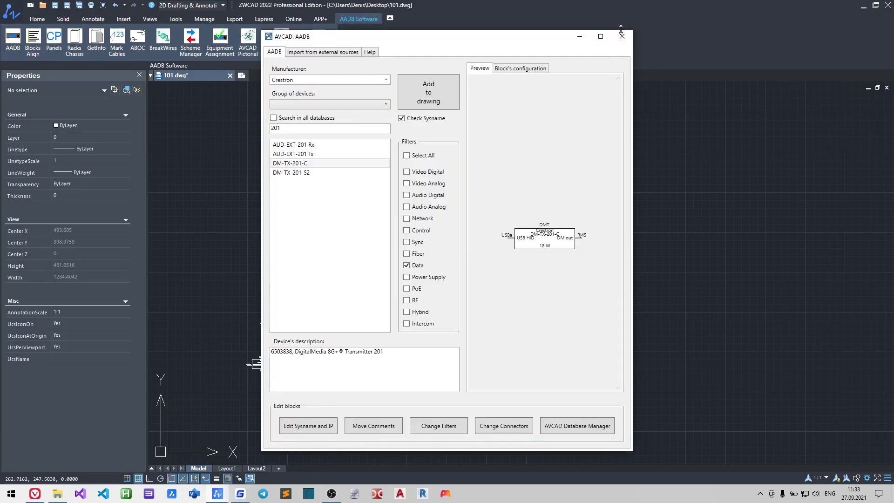
{"action": "left_click", "coordinate": [621, 36]}
- Move DMT.01 from its USBa endpoint to a spot up and to the right
{"action": "middle_click_drag", "start_coordinate": [453, 166], "coordinate": [504, 158]}
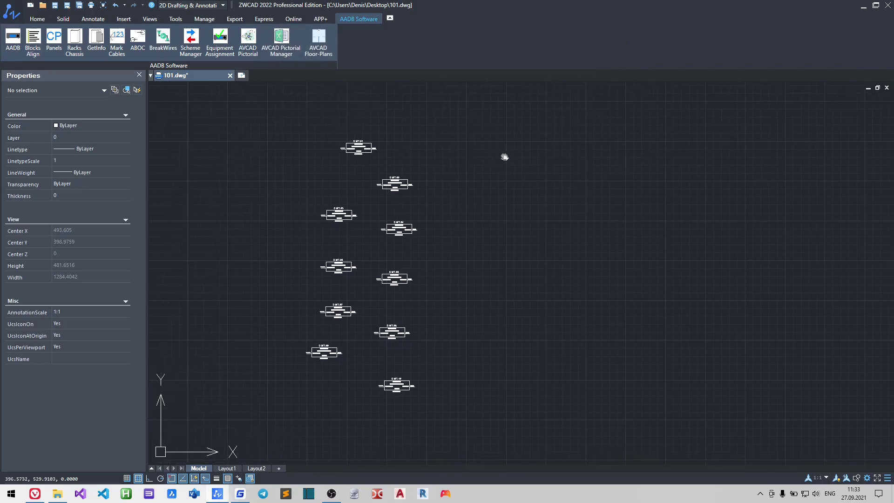
{"action": "scroll", "coordinate": [356, 136], "scroll_direction": "up", "scroll_amount": 2}
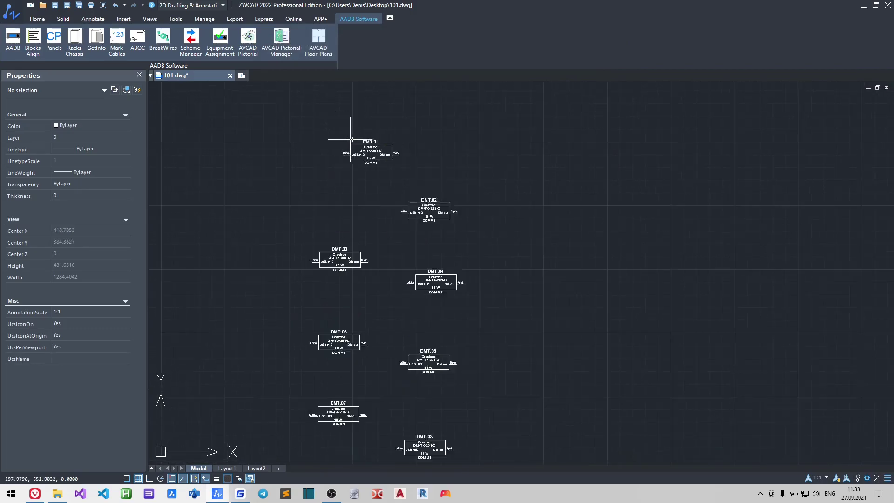
{"action": "scroll", "coordinate": [356, 135], "scroll_direction": "up", "scroll_amount": 3}
{"action": "left_click_drag", "start_coordinate": [567, 279], "coordinate": [415, 129]}
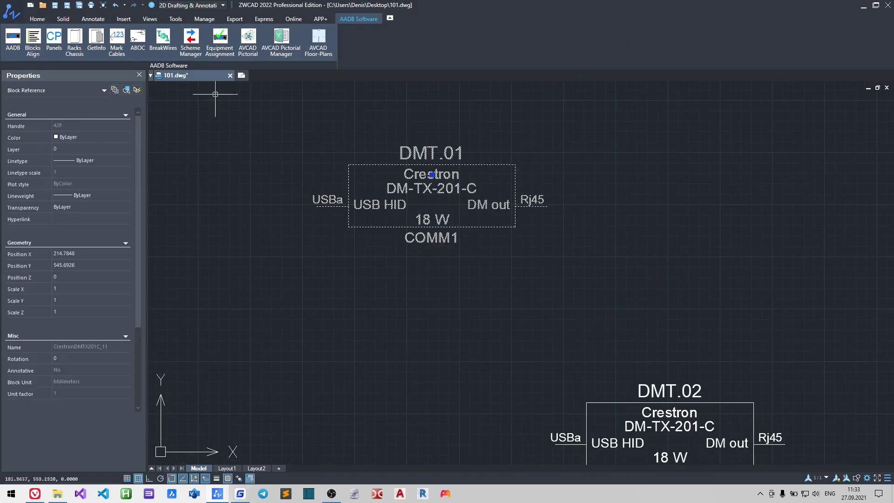
{"action": "left_click", "coordinate": [37, 19]}
{"action": "left_click", "coordinate": [146, 39]}
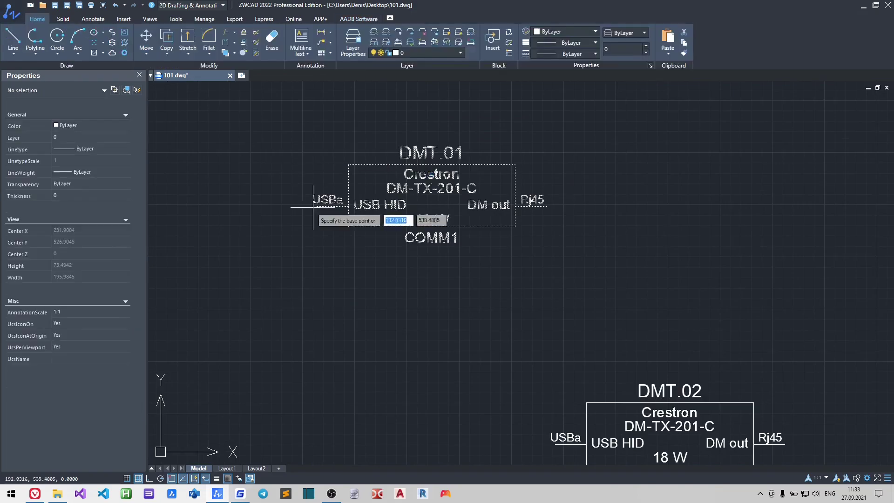
{"action": "left_click", "coordinate": [316, 208]}
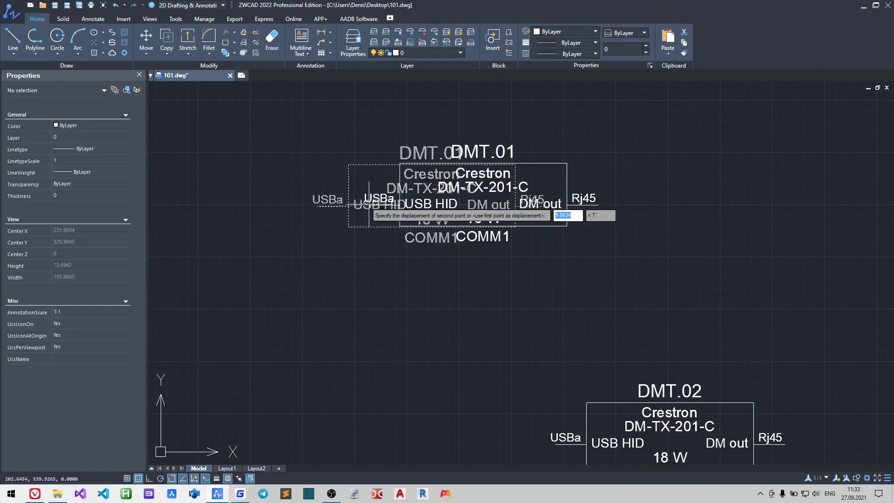
{"action": "left_click", "coordinate": [354, 151]}
{"action": "scroll", "coordinate": [379, 156], "scroll_direction": "down", "scroll_amount": 3}
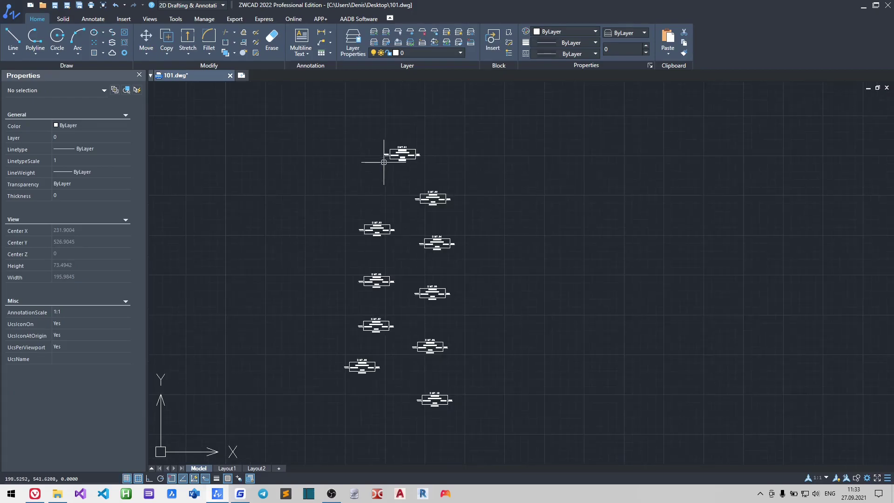
{"action": "scroll", "coordinate": [369, 170], "scroll_direction": "up", "scroll_amount": 2}
{"action": "middle_click_drag", "start_coordinate": [369, 170], "coordinate": [364, 163]}
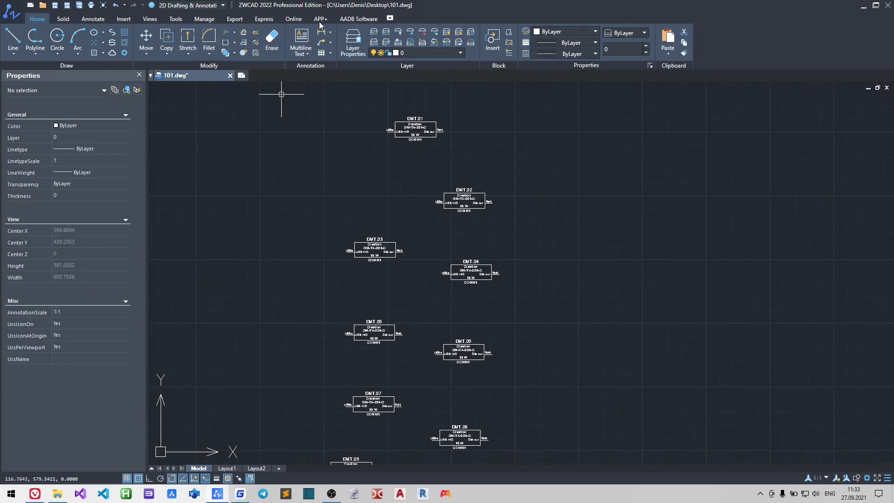
- Align the ten DMT blocks vertically at spacing 20, with DMT.01 as main block
{"action": "left_click", "coordinate": [359, 19]}
{"action": "left_click", "coordinate": [33, 41]}
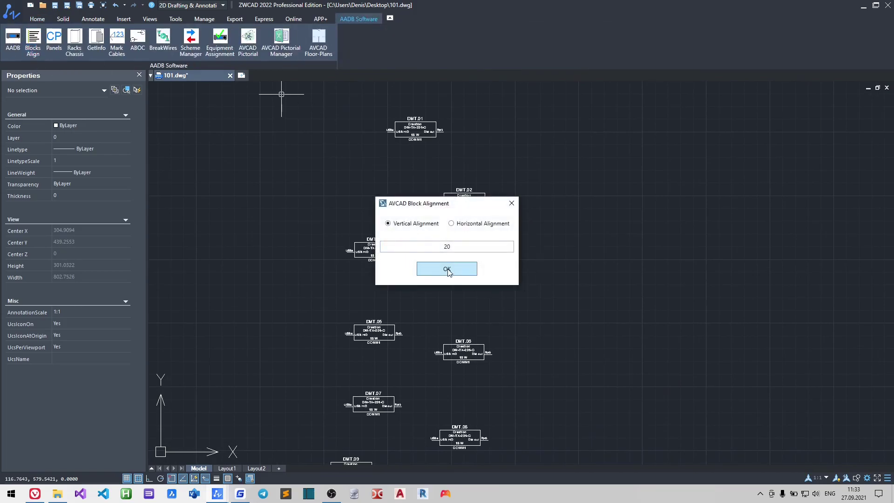
{"action": "left_click", "coordinate": [447, 269]}
{"action": "left_click", "coordinate": [422, 133]}
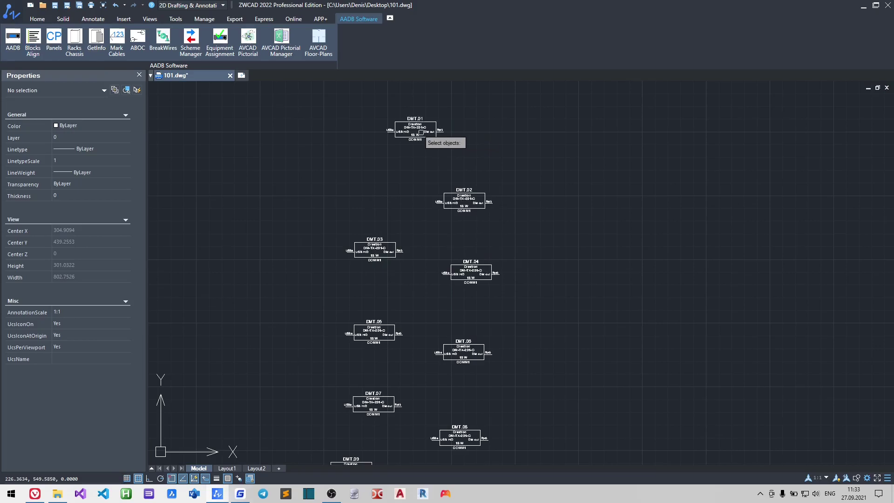
{"action": "scroll", "coordinate": [479, 171], "scroll_direction": "down", "scroll_amount": 3}
{"action": "scroll", "coordinate": [483, 165], "scroll_direction": "down", "scroll_amount": 1}
{"action": "left_click", "coordinate": [515, 318]}
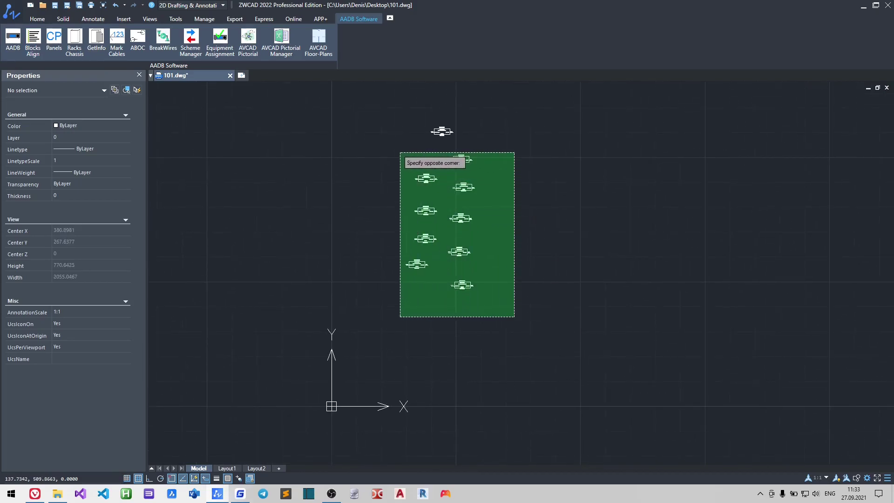
{"action": "left_click", "coordinate": [396, 150]}
{"action": "key", "text": "Return"}
{"action": "scroll", "coordinate": [468, 135], "scroll_direction": "up", "scroll_amount": 5}
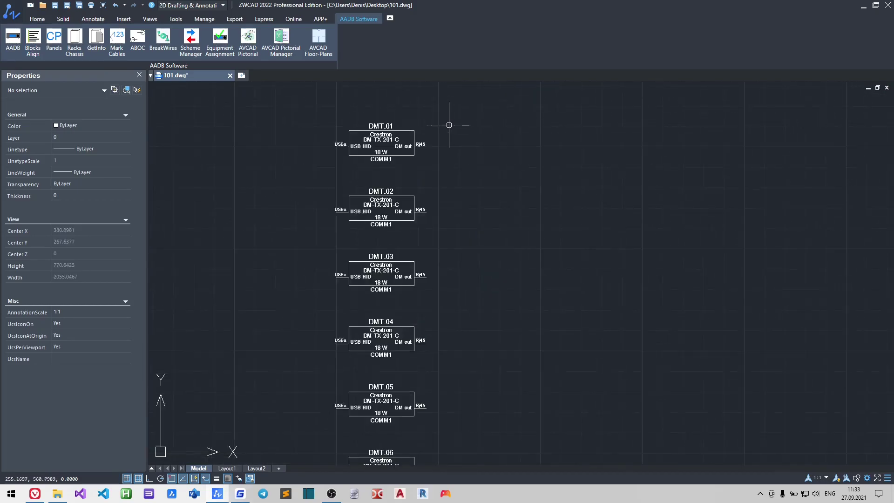
{"action": "scroll", "coordinate": [455, 128], "scroll_direction": "up", "scroll_amount": 2}
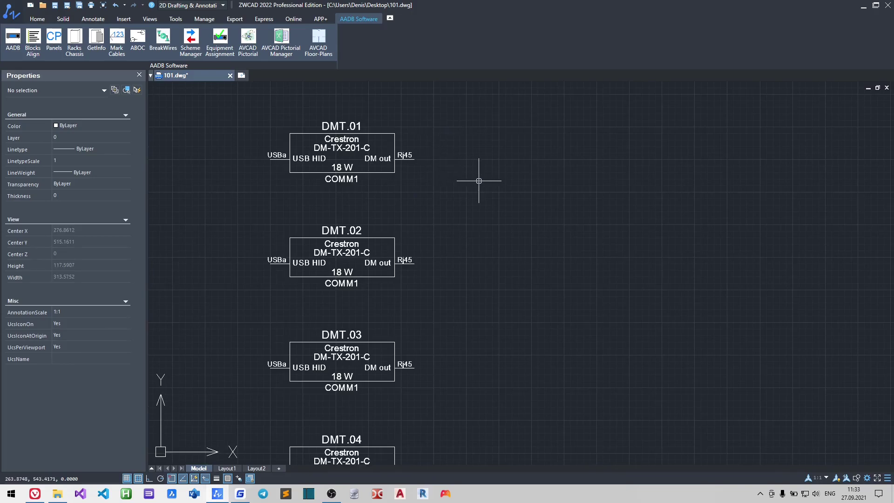
{"action": "scroll", "coordinate": [479, 181], "scroll_direction": "down", "scroll_amount": 6}
{"action": "middle_click_drag", "start_coordinate": [525, 170], "coordinate": [421, 134]}
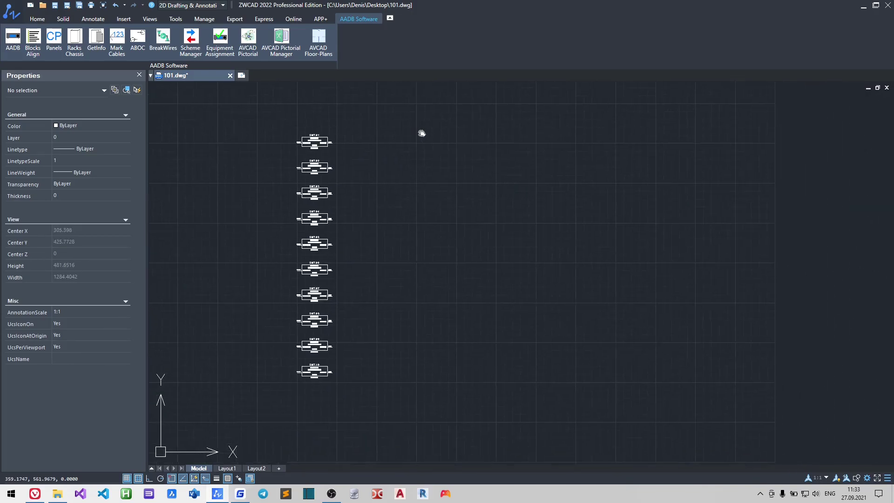
- Select Crestron DMC-4K-C-HDCP2 from the DM_CardBased group, filtered to data ports
{"action": "left_click", "coordinate": [13, 41]}
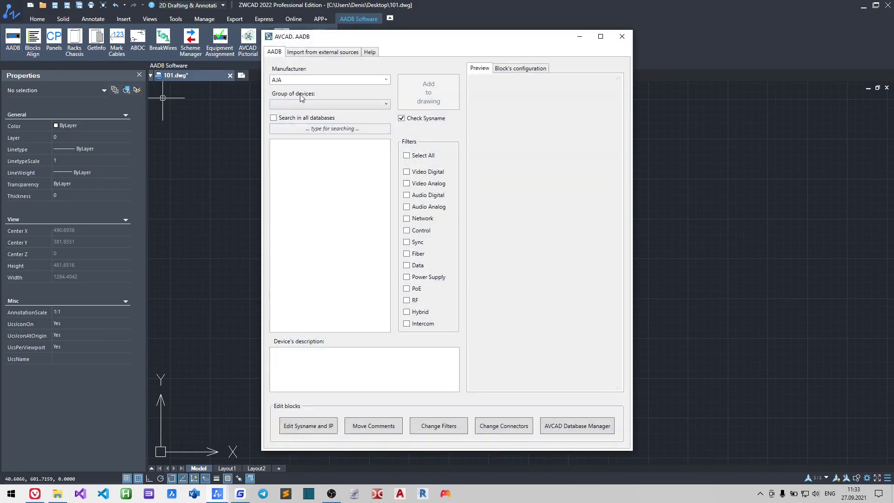
{"action": "left_click", "coordinate": [357, 79]}
{"action": "type", "text": "cre"}
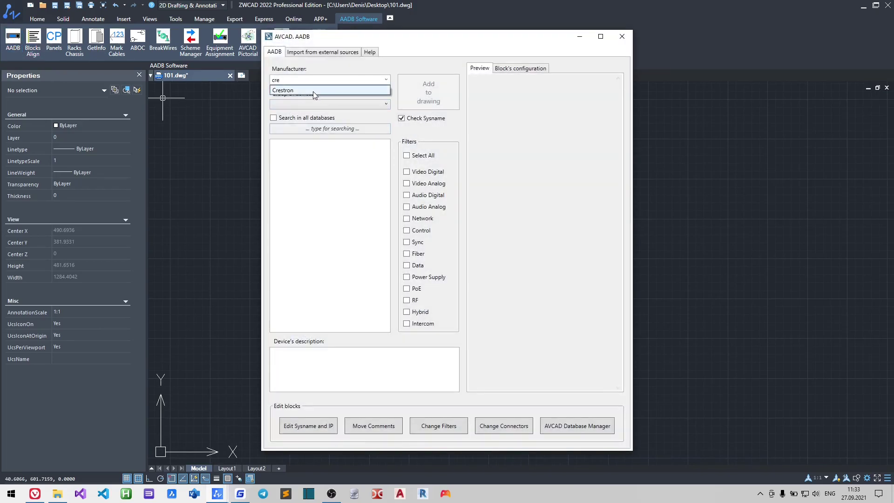
{"action": "left_click", "coordinate": [313, 91]}
{"action": "left_click", "coordinate": [310, 104]}
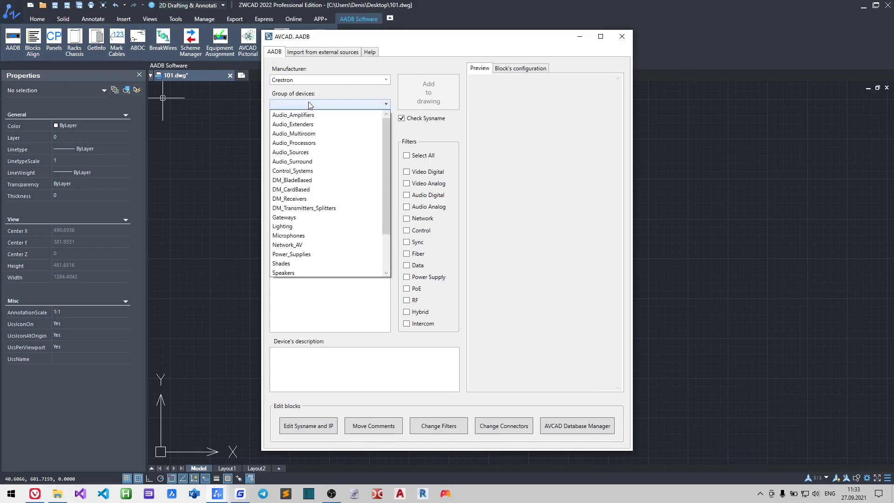
{"action": "left_click", "coordinate": [296, 191]}
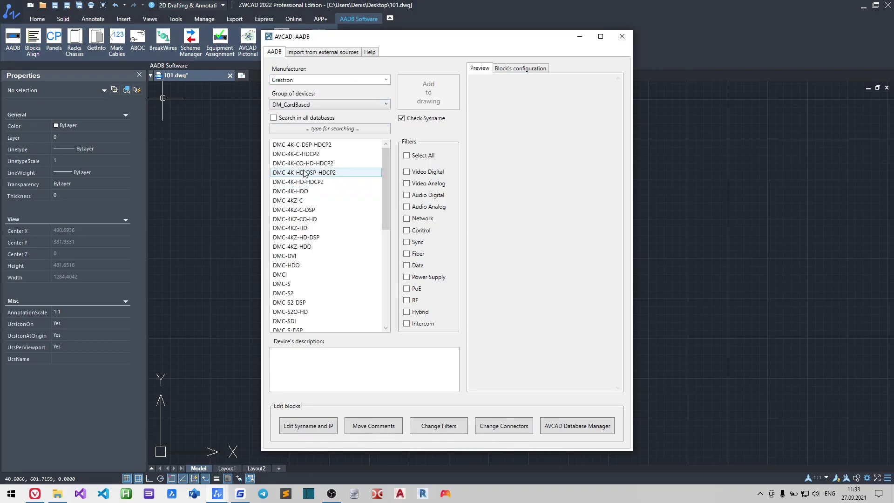
{"action": "left_click", "coordinate": [326, 158]}
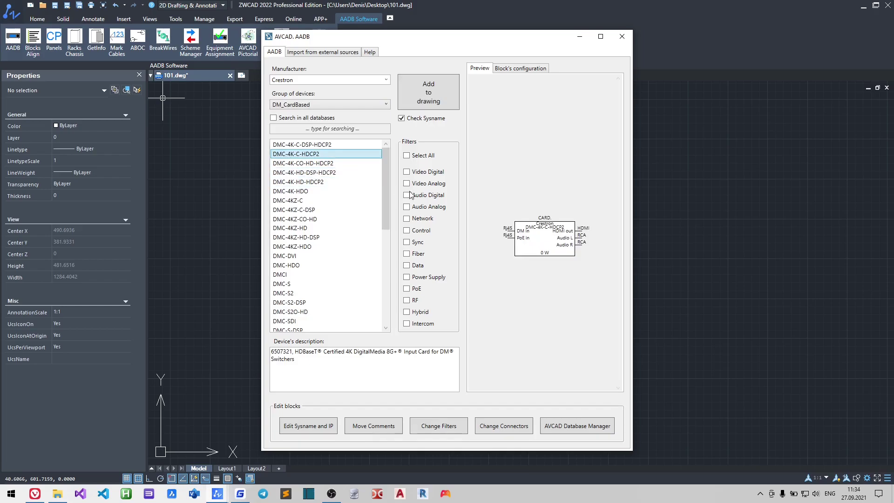
{"action": "left_click", "coordinate": [418, 266]}
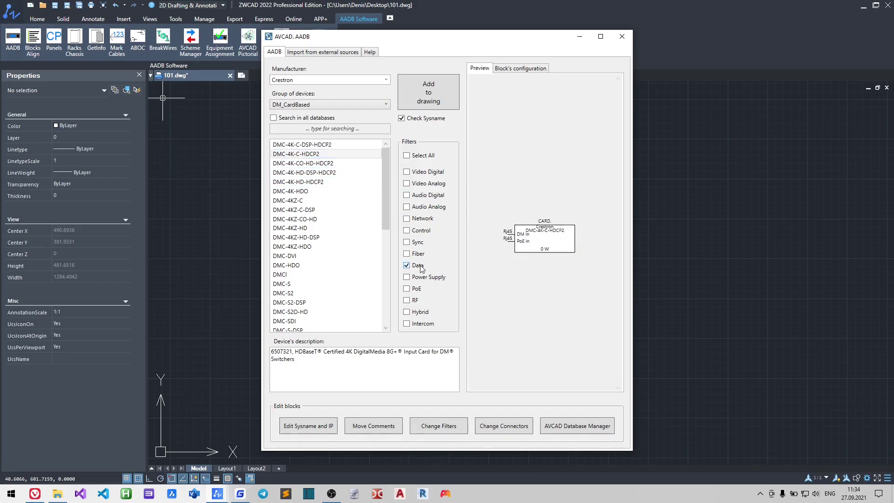
- Add ten input cards named with prefix IC., starting at number 1
{"action": "left_click", "coordinate": [429, 93]}
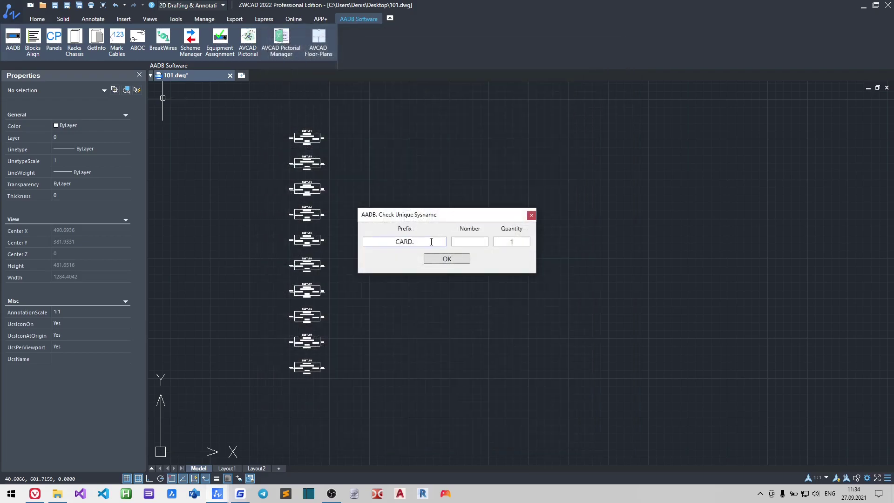
{"action": "left_click_drag", "start_coordinate": [438, 240], "coordinate": [384, 238]}
{"action": "type", "text": "I"}
{"action": "type", "text": "C."}
{"action": "left_click", "coordinate": [488, 241]}
{"action": "type", "text": "1"}
{"action": "left_click", "coordinate": [447, 259]}
{"action": "scroll", "coordinate": [473, 140], "scroll_direction": "up", "scroll_amount": 5}
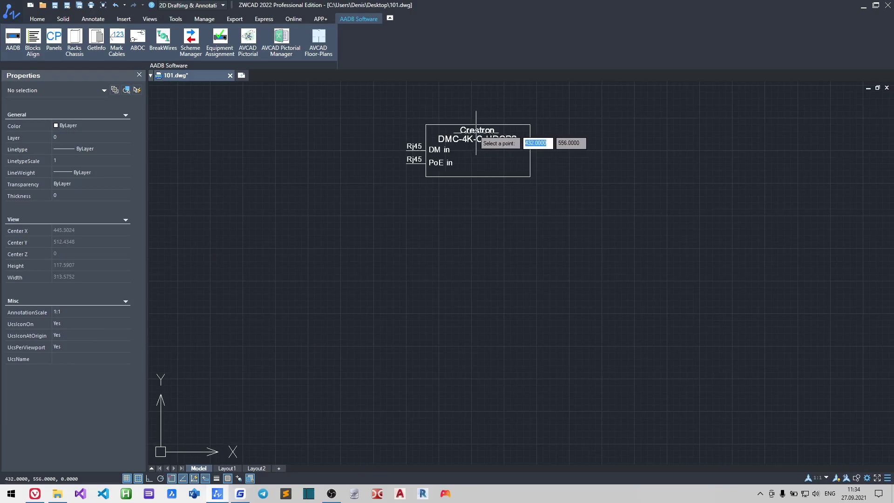
- Place the input cards beside the transmitters and close the device database
{"action": "left_click", "coordinate": [475, 144]}
{"action": "scroll", "coordinate": [476, 143], "scroll_direction": "down", "scroll_amount": 5}
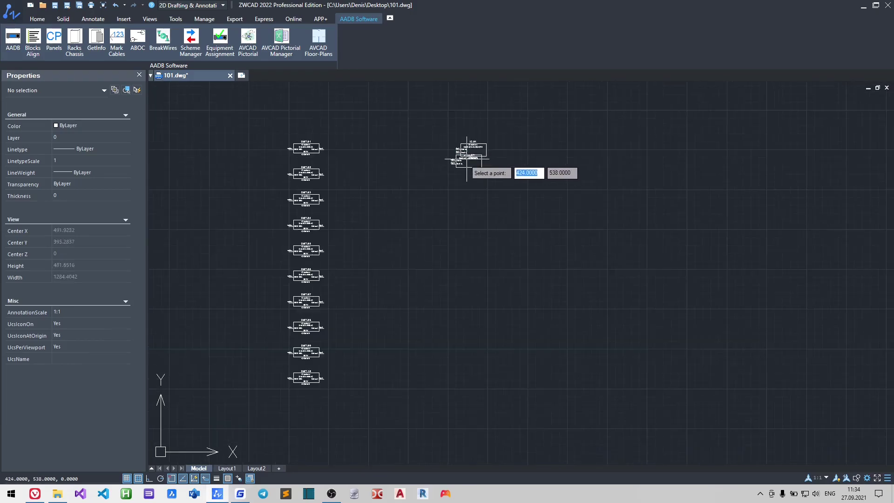
{"action": "left_click", "coordinate": [461, 188]}
{"action": "left_click", "coordinate": [516, 187]}
{"action": "left_click", "coordinate": [488, 236]}
{"action": "left_click", "coordinate": [443, 241]}
{"action": "left_click", "coordinate": [450, 290]}
{"action": "left_click", "coordinate": [556, 277]}
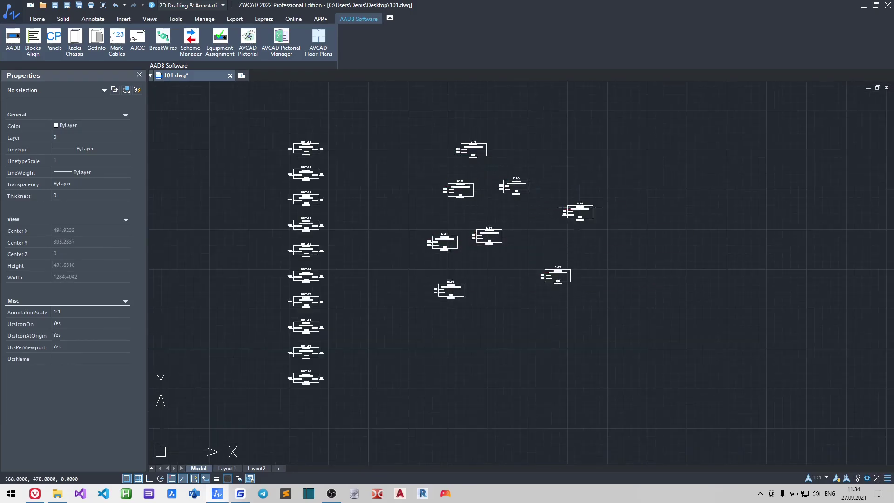
{"action": "left_click", "coordinate": [580, 212]}
{"action": "key", "text": "Escape"}
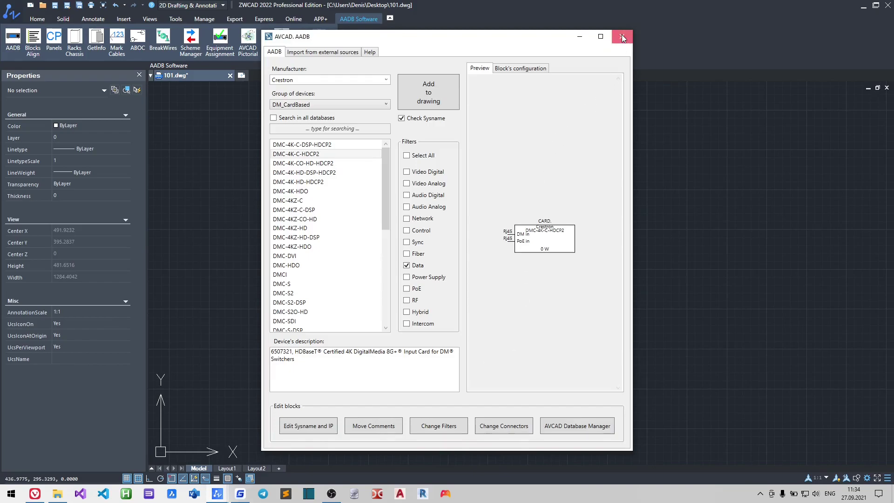
{"action": "left_click", "coordinate": [622, 36]}
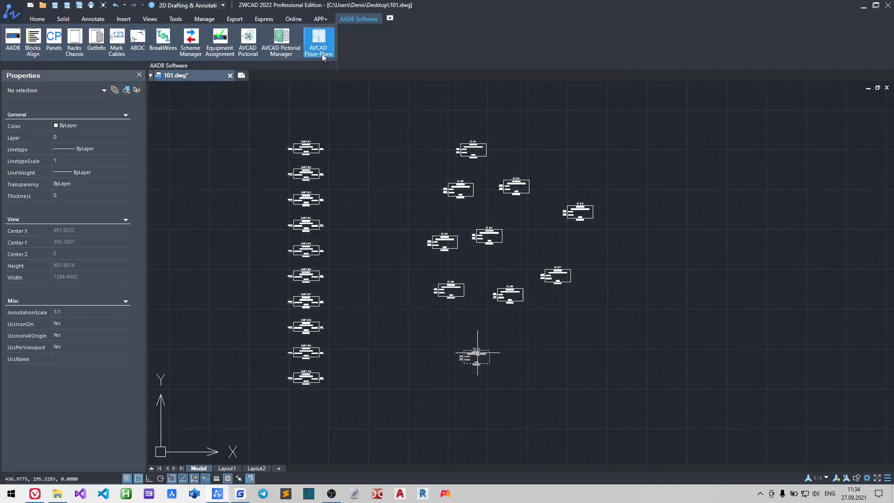
- Stack the ten IC blocks into a vertical column with spacing 20 using Blocks Align
{"action": "left_click", "coordinate": [36, 21]}
{"action": "left_click", "coordinate": [360, 19]}
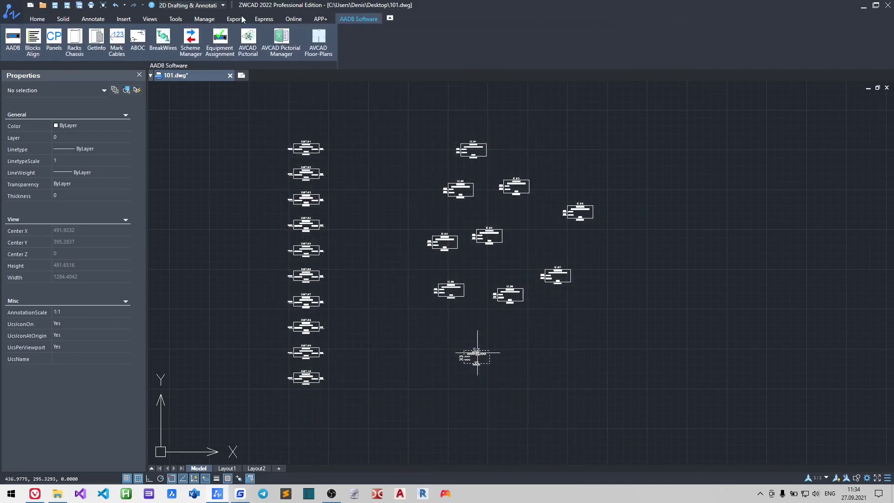
{"action": "left_click", "coordinate": [36, 42]}
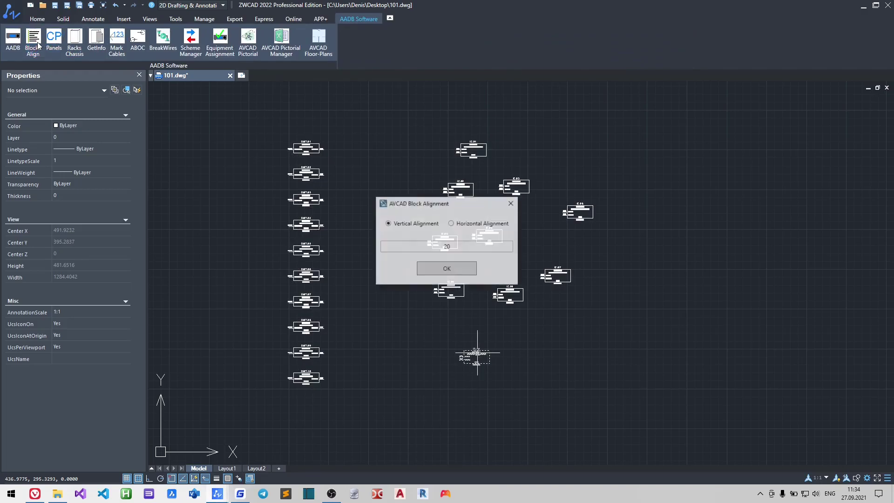
{"action": "left_click", "coordinate": [434, 271]}
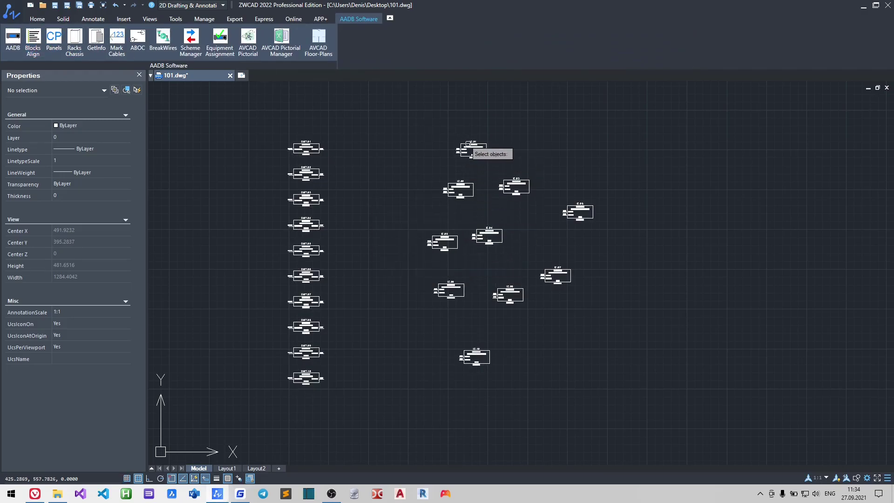
{"action": "left_click", "coordinate": [619, 397]}
{"action": "left_click", "coordinate": [417, 184]}
{"action": "key", "text": "Return"}
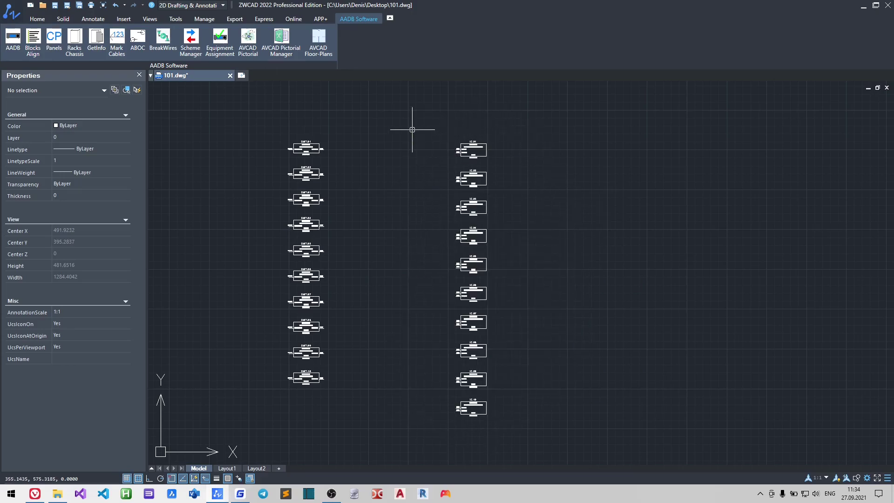
{"action": "middle_click_drag", "start_coordinate": [413, 130], "coordinate": [440, 130]}
- Draw a polyline from DMT.01's Rj45 output over the blocks to IC.01's DM in
{"action": "left_click", "coordinate": [42, 21]}
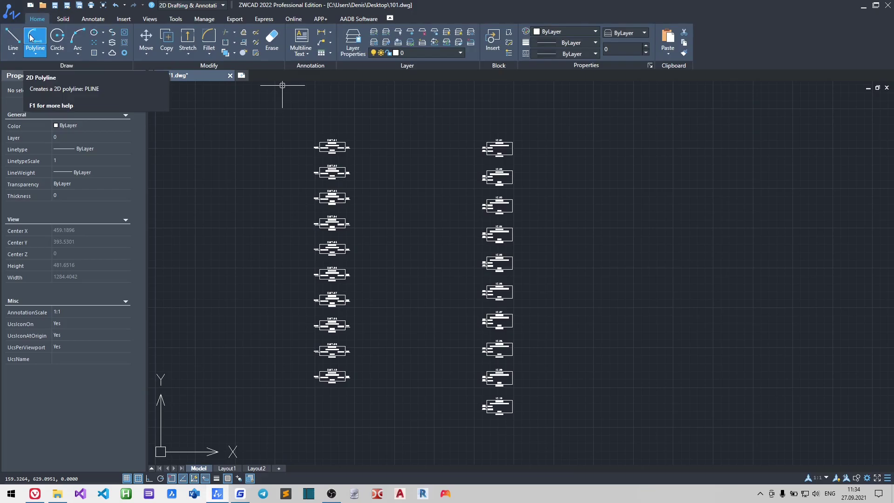
{"action": "left_click", "coordinate": [32, 38]}
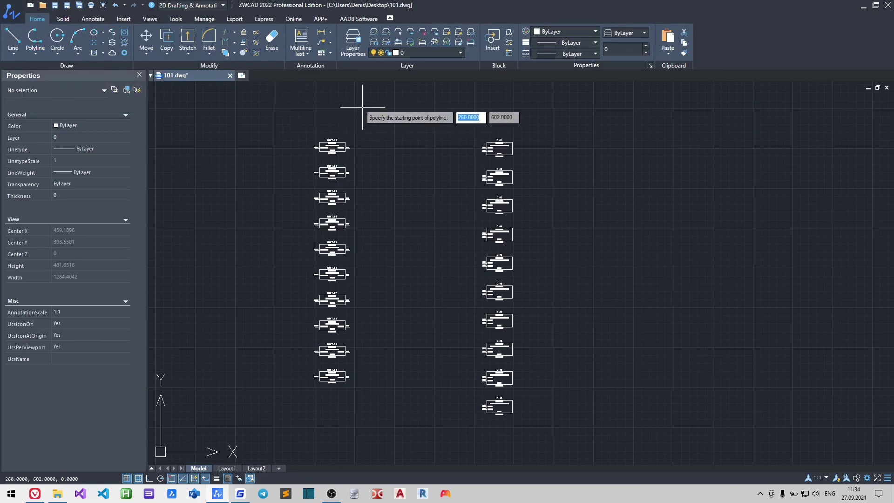
{"action": "scroll", "coordinate": [356, 133], "scroll_direction": "up", "scroll_amount": 5}
{"action": "left_click", "coordinate": [321, 231]}
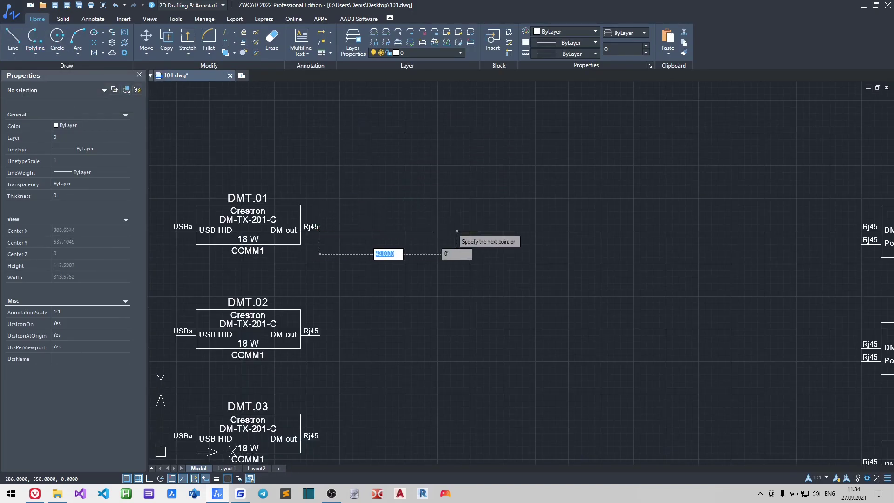
{"action": "left_click", "coordinate": [405, 231]}
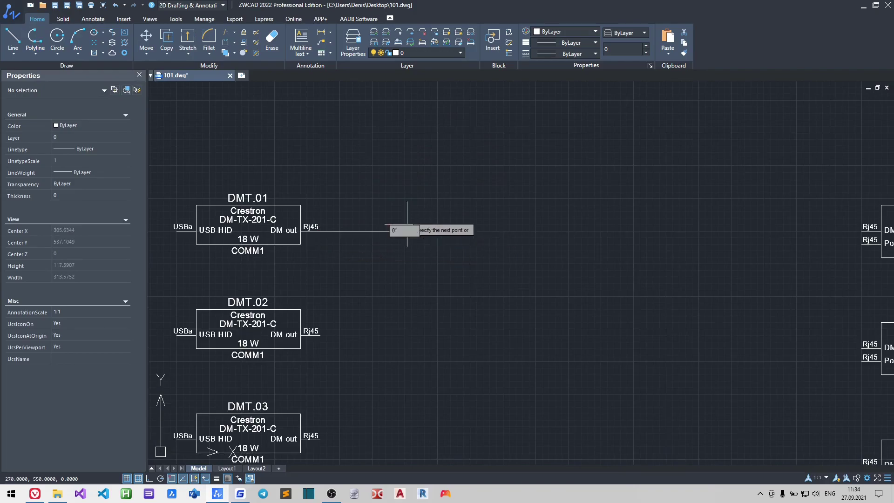
{"action": "left_click", "coordinate": [405, 133]}
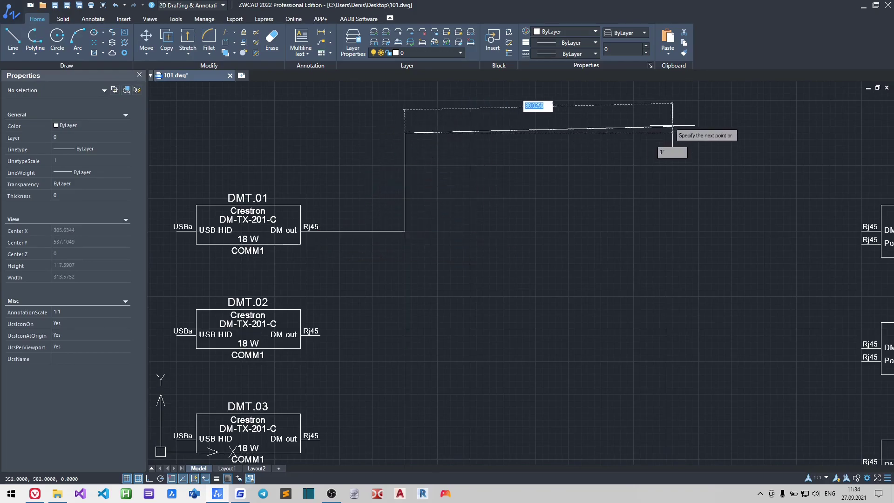
{"action": "left_click", "coordinate": [763, 133]}
{"action": "left_click", "coordinate": [764, 230]}
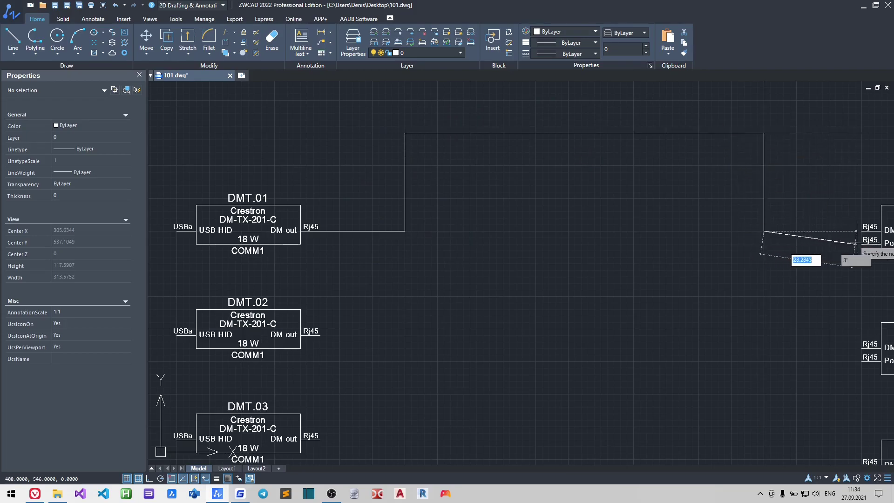
{"action": "left_click", "coordinate": [862, 231]}
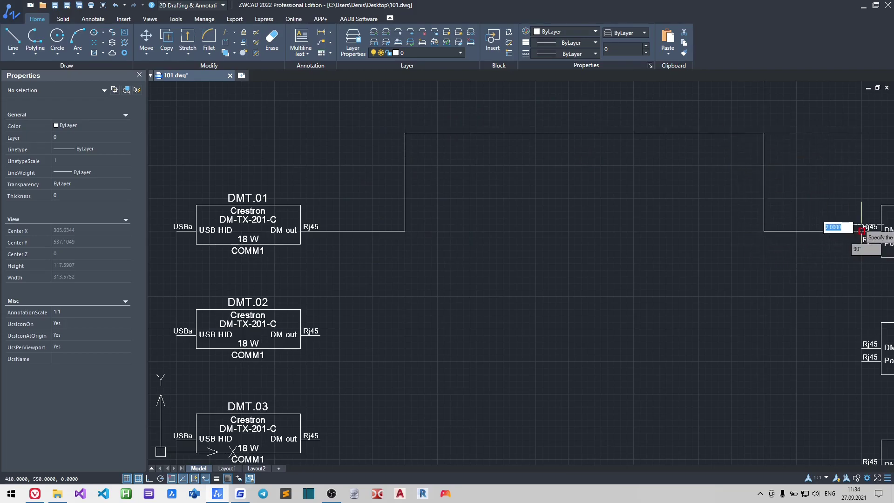
{"action": "key", "text": "Return"}
{"action": "scroll", "coordinate": [769, 147], "scroll_direction": "down", "scroll_amount": 4}
{"action": "scroll", "coordinate": [591, 96], "scroll_direction": "down", "scroll_amount": 1}
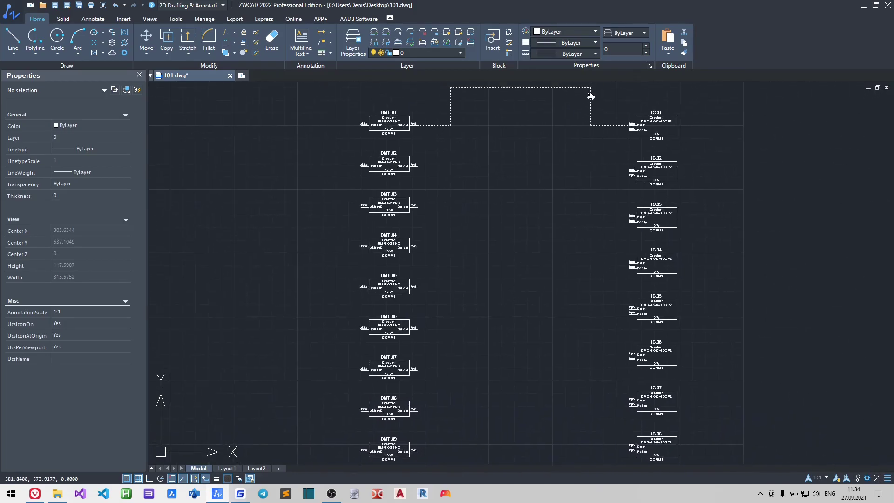
{"action": "middle_click_drag", "start_coordinate": [590, 95], "coordinate": [585, 114]}
- Set ABOC to Select Polyline and pick all transmitter output connectors as the first side
{"action": "left_click", "coordinate": [369, 22]}
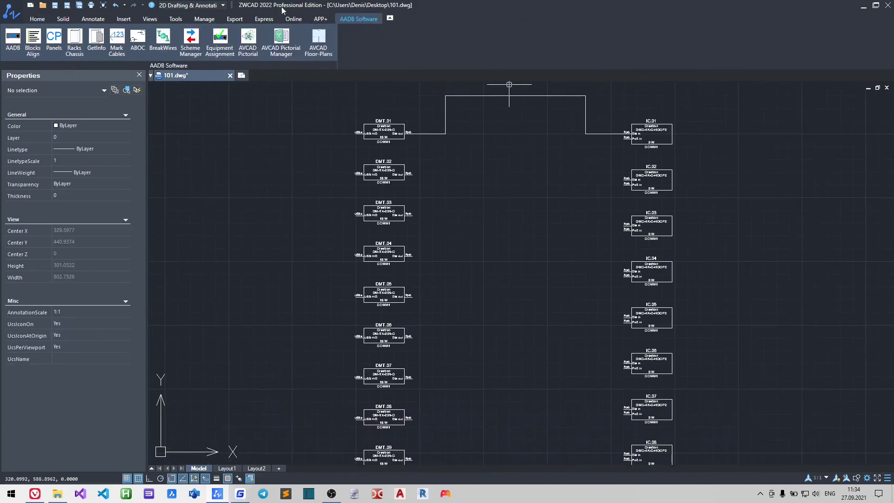
{"action": "left_click", "coordinate": [137, 41]}
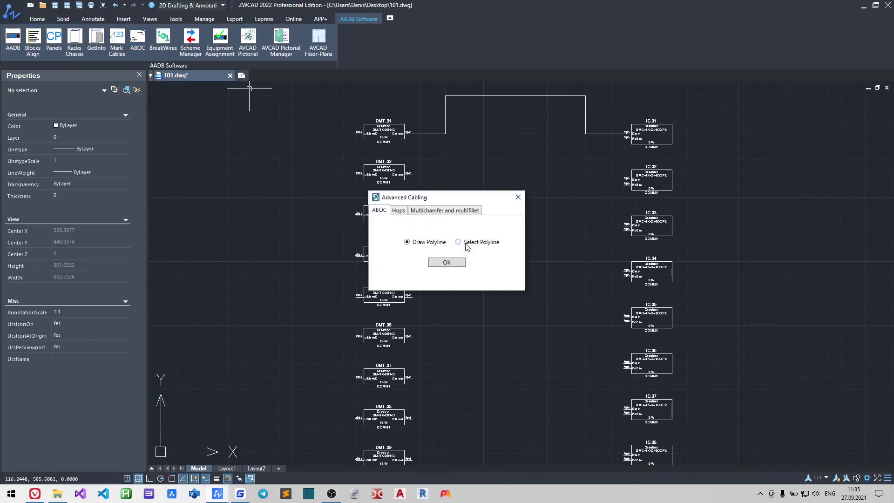
{"action": "left_click", "coordinate": [472, 242]}
{"action": "left_click", "coordinate": [447, 263]}
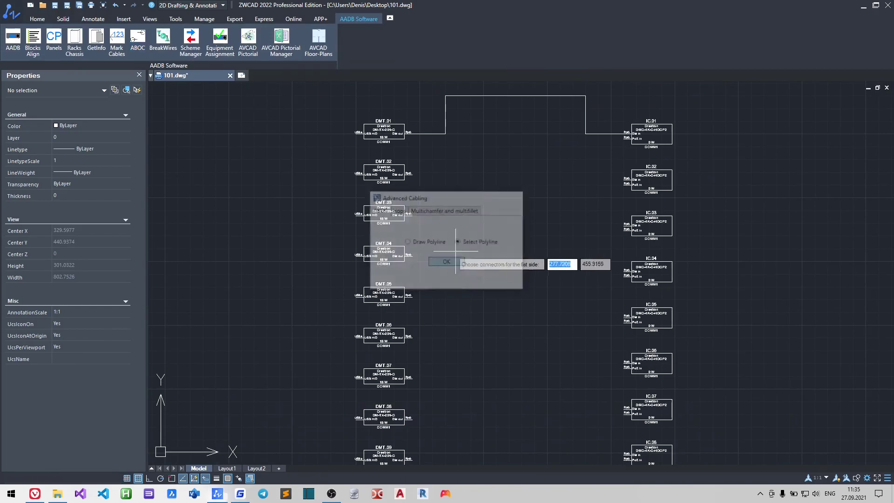
{"action": "scroll", "coordinate": [446, 223], "scroll_direction": "down", "scroll_amount": 5}
{"action": "left_click", "coordinate": [433, 156]}
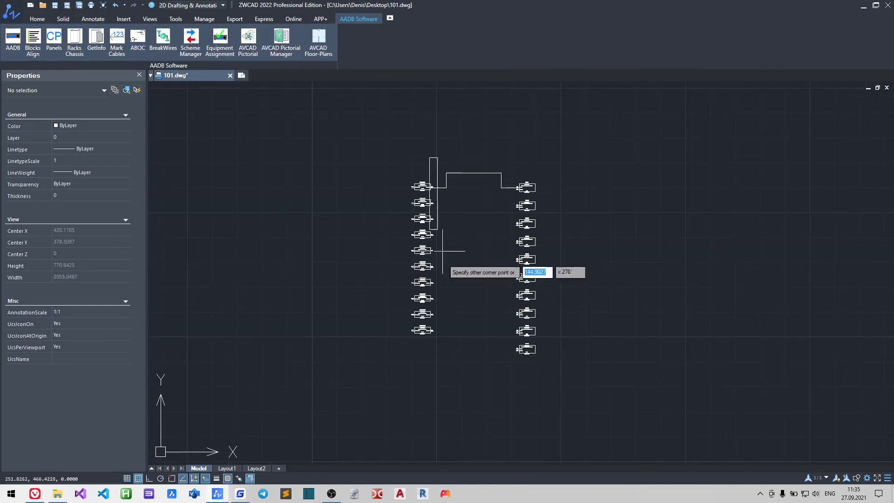
{"action": "left_click", "coordinate": [439, 358]}
{"action": "key", "text": "Return"}
{"action": "scroll", "coordinate": [484, 301], "scroll_direction": "up", "scroll_amount": 6}
{"action": "scroll", "coordinate": [499, 193], "scroll_direction": "up", "scroll_amount": 4}
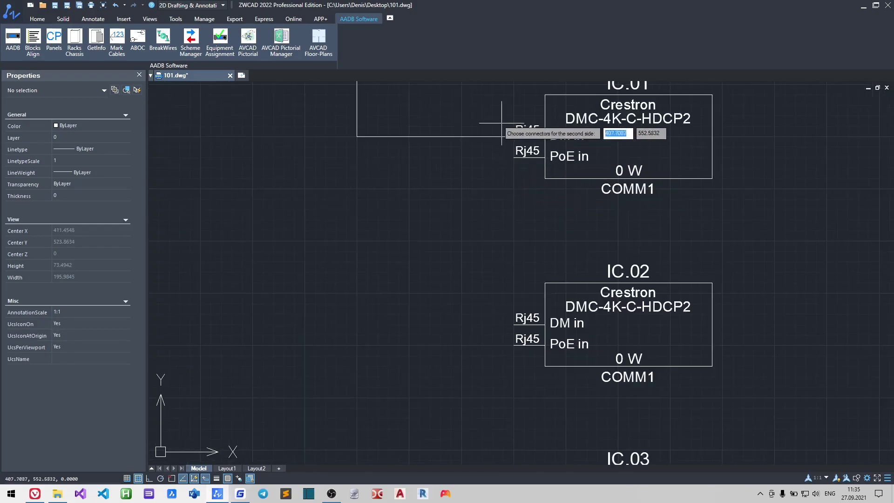
- Pick the DM in connectors of IC.01 through IC.10 as the second side
{"action": "left_click", "coordinate": [502, 116]}
{"action": "left_click", "coordinate": [528, 158]}
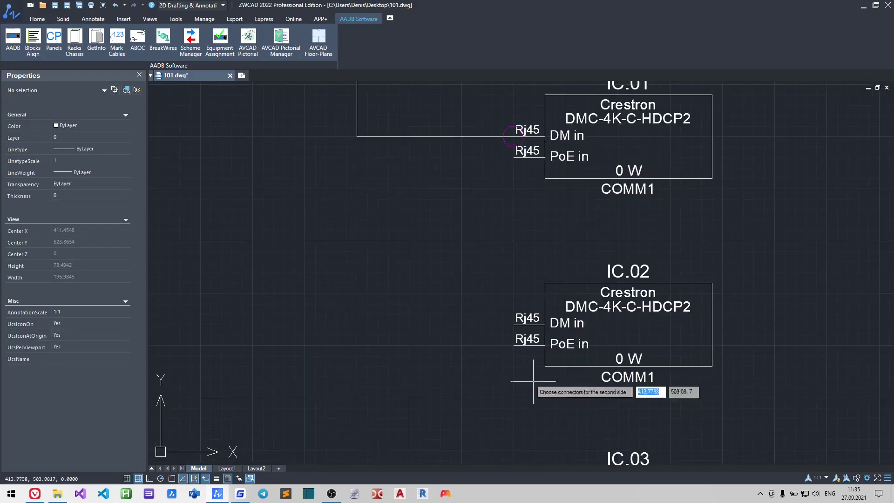
{"action": "left_click", "coordinate": [506, 316]}
{"action": "left_click", "coordinate": [523, 343]}
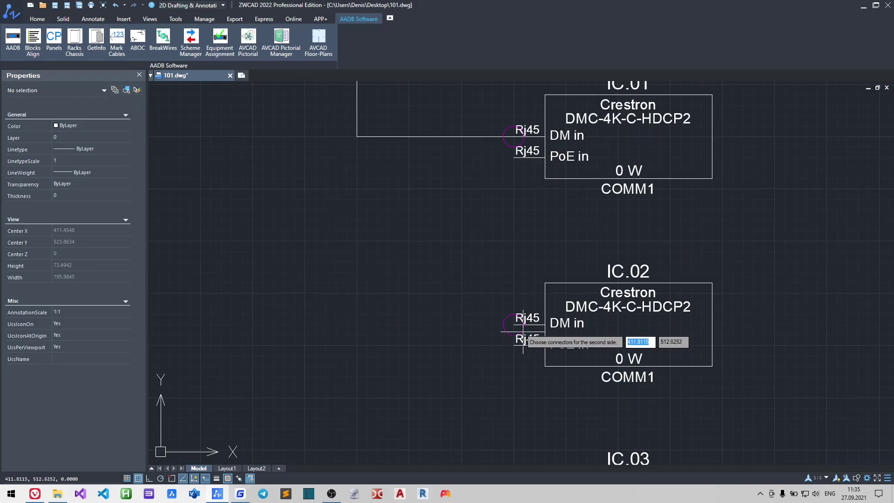
{"action": "scroll", "coordinate": [505, 154], "scroll_direction": "down", "scroll_amount": 3}
{"action": "scroll", "coordinate": [513, 230], "scroll_direction": "up", "scroll_amount": 3}
{"action": "left_click", "coordinate": [464, 176]}
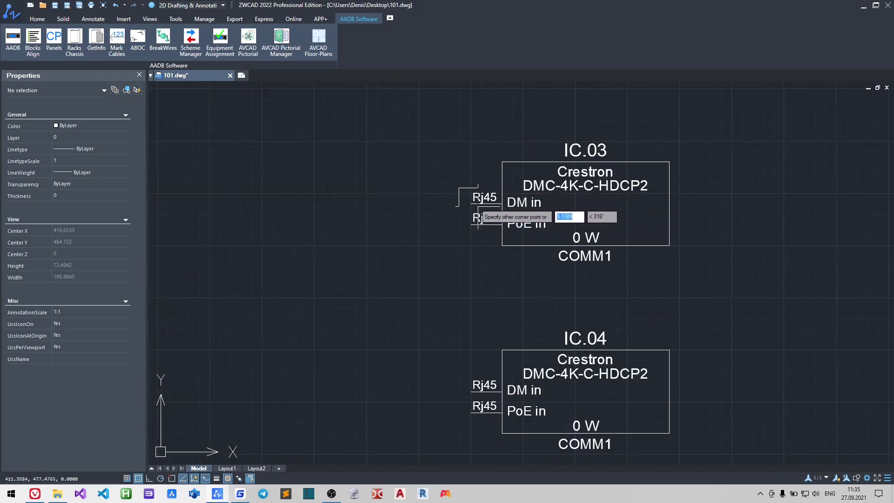
{"action": "left_click", "coordinate": [489, 229]}
{"action": "left_click", "coordinate": [462, 364]}
{"action": "left_click", "coordinate": [489, 418]}
{"action": "scroll", "coordinate": [489, 418], "scroll_direction": "down", "scroll_amount": 3}
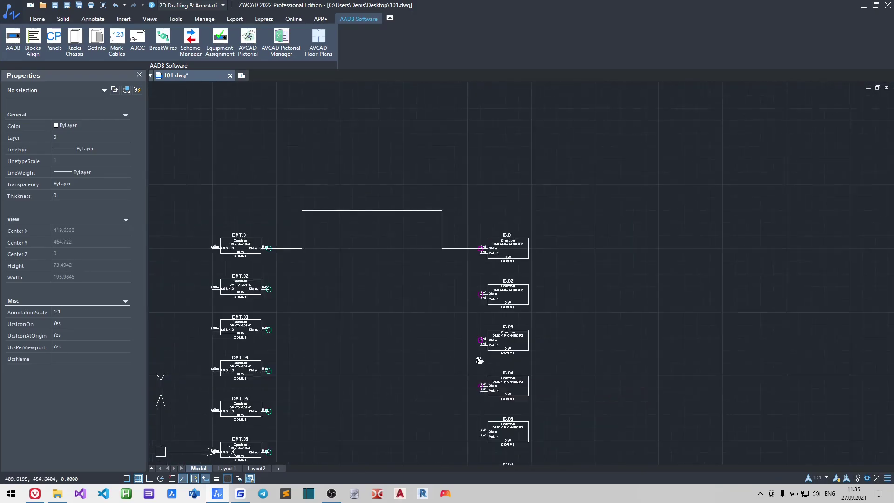
{"action": "scroll", "coordinate": [492, 235], "scroll_direction": "up", "scroll_amount": 3}
{"action": "left_click", "coordinate": [491, 149]}
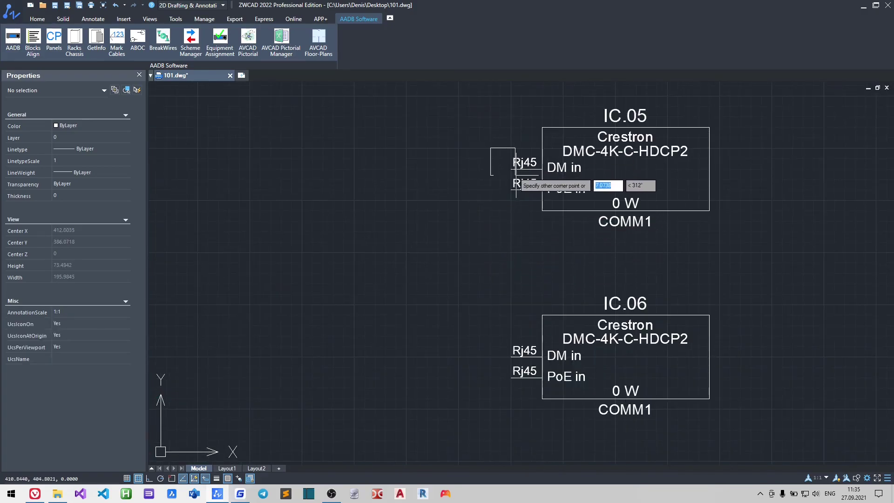
{"action": "left_click", "coordinate": [515, 191]}
{"action": "left_click", "coordinate": [496, 337]}
{"action": "scroll", "coordinate": [497, 337], "scroll_direction": "down", "scroll_amount": 3}
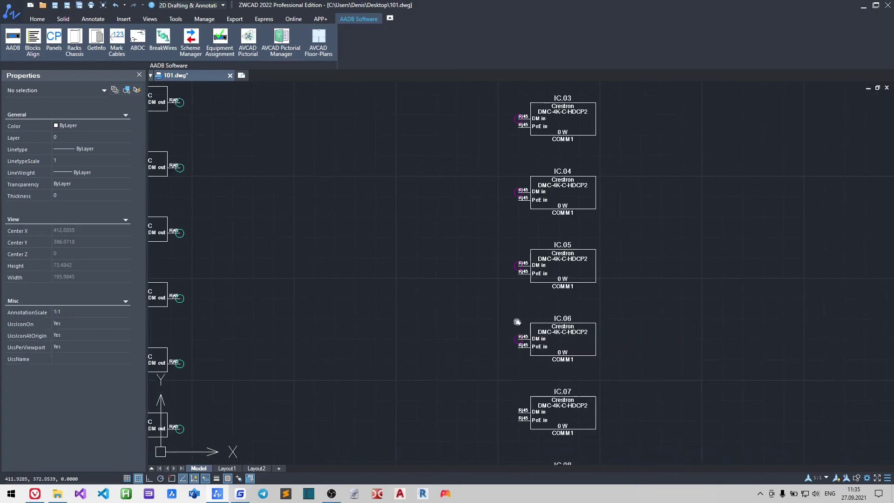
{"action": "scroll", "coordinate": [515, 319], "scroll_direction": "up", "scroll_amount": 2}
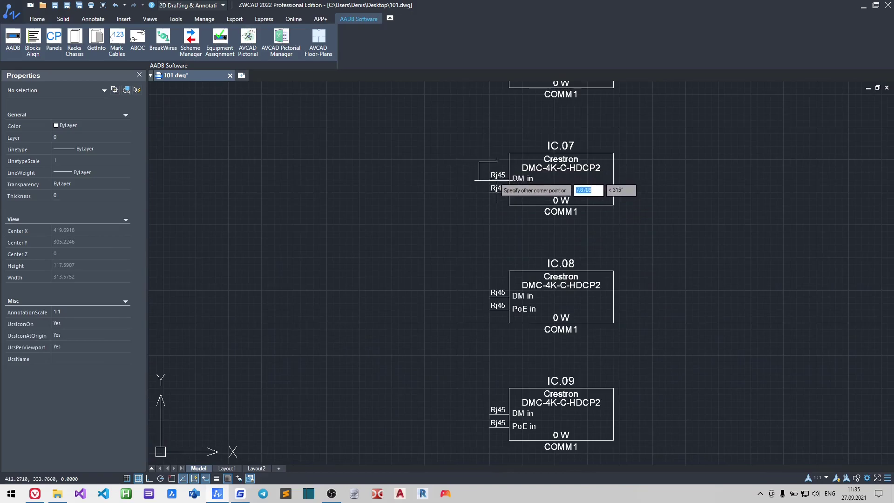
{"action": "left_click", "coordinate": [489, 179]}
{"action": "left_click", "coordinate": [489, 294]}
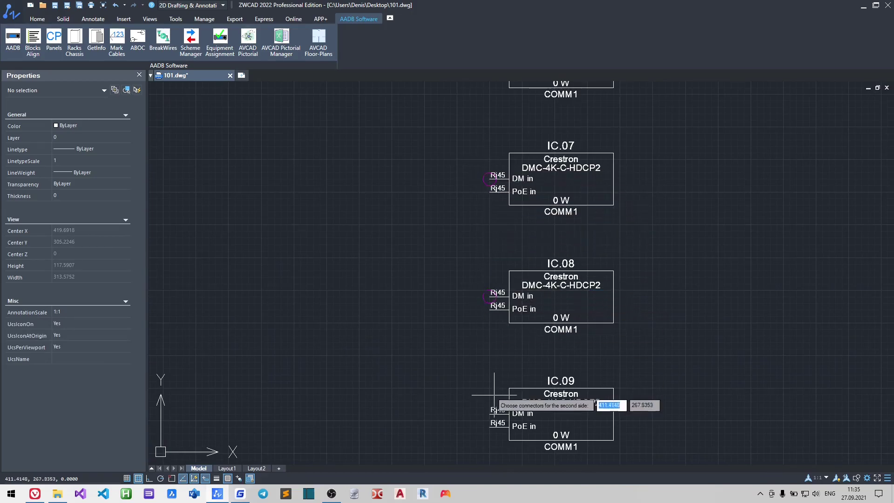
{"action": "left_click", "coordinate": [497, 422]}
{"action": "scroll", "coordinate": [510, 349], "scroll_direction": "down", "scroll_amount": 3}
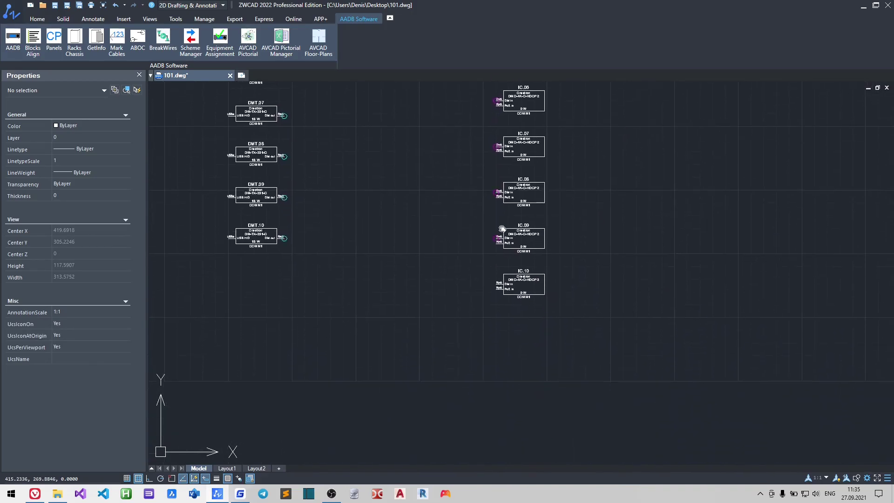
{"action": "scroll", "coordinate": [489, 304], "scroll_direction": "up", "scroll_amount": 3}
{"action": "left_click", "coordinate": [474, 218]}
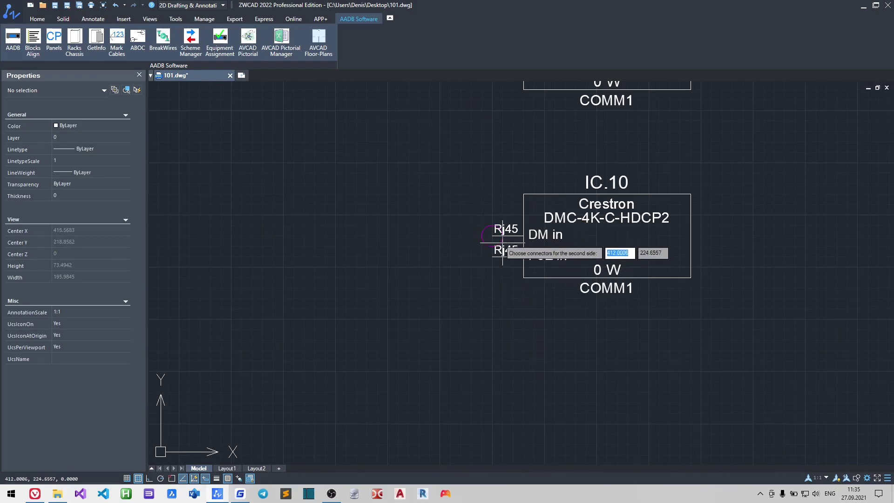
{"action": "scroll", "coordinate": [469, 239], "scroll_direction": "down", "scroll_amount": 2}
{"action": "scroll", "coordinate": [420, 202], "scroll_direction": "down", "scroll_amount": 3}
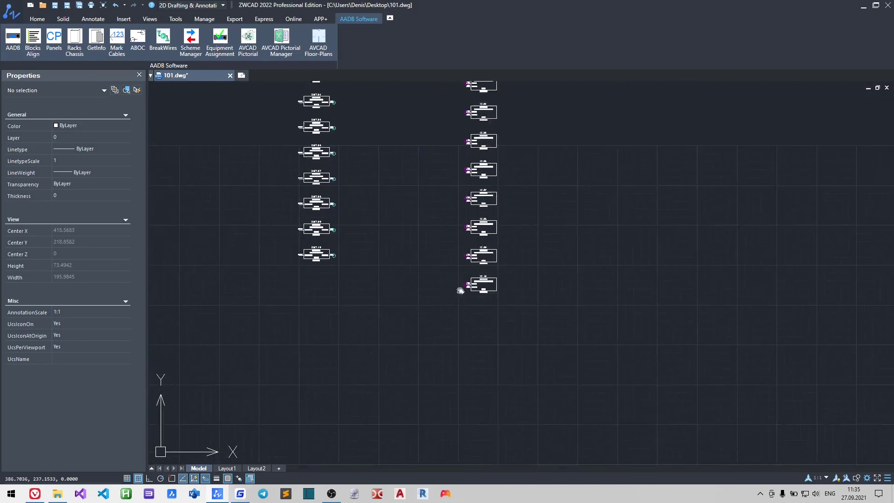
{"action": "scroll", "coordinate": [464, 286], "scroll_direction": "up", "scroll_amount": 2}
{"action": "scroll", "coordinate": [451, 156], "scroll_direction": "up", "scroll_amount": 1}
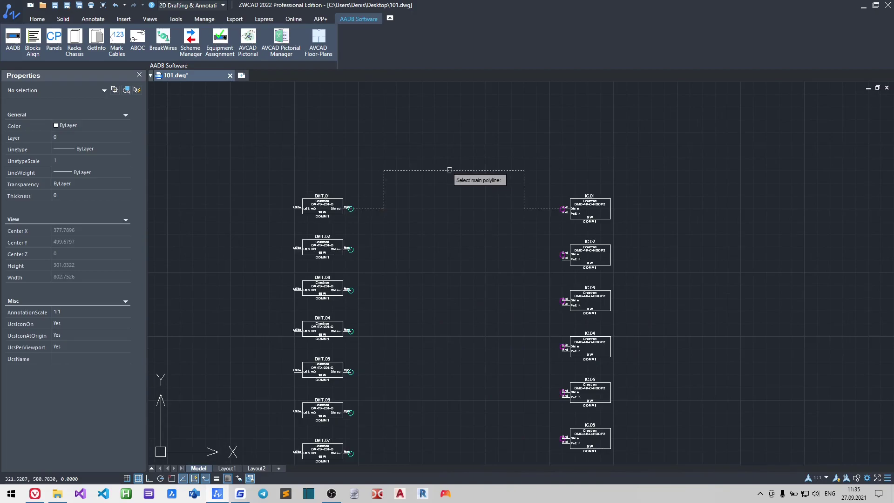
- Use the drawn polyline as the main route, then inspect the shared cable trunk
{"action": "left_click", "coordinate": [449, 169]}
{"action": "left_click", "coordinate": [518, 198]}
{"action": "scroll", "coordinate": [669, 194], "scroll_direction": "down", "scroll_amount": 2}
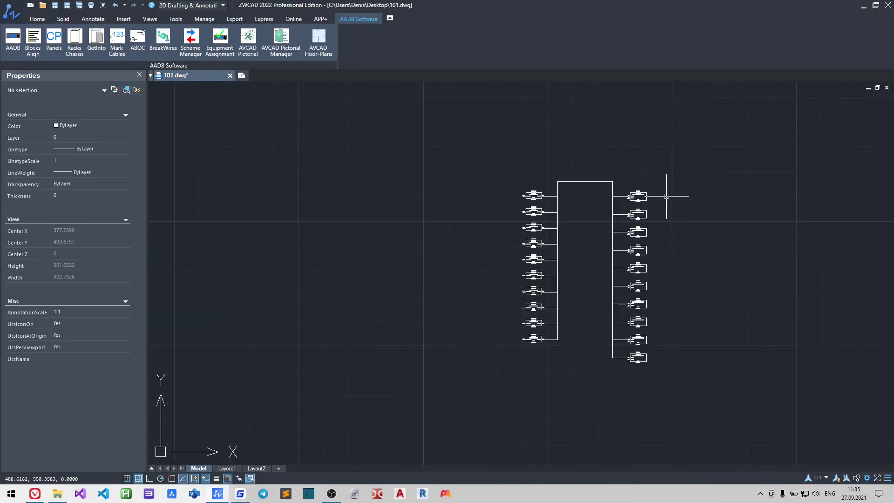
{"action": "scroll", "coordinate": [570, 166], "scroll_direction": "up", "scroll_amount": 1}
{"action": "left_click", "coordinate": [529, 333]}
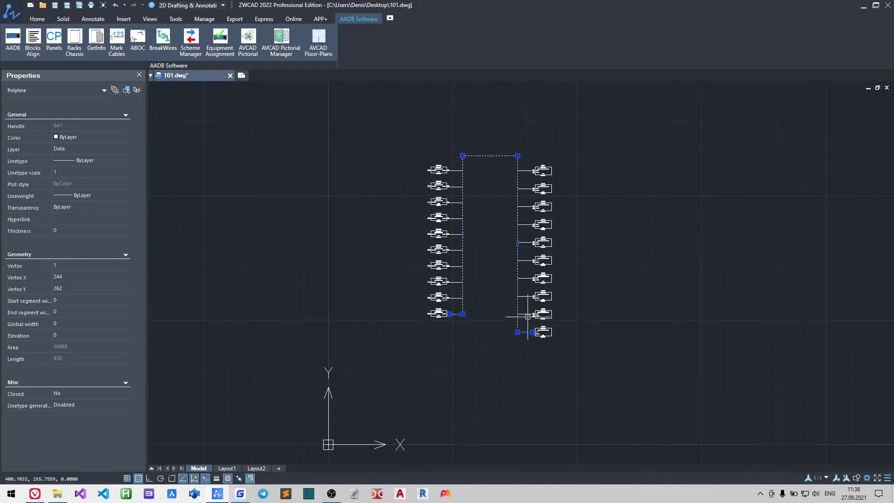
{"action": "key", "text": "Escape"}
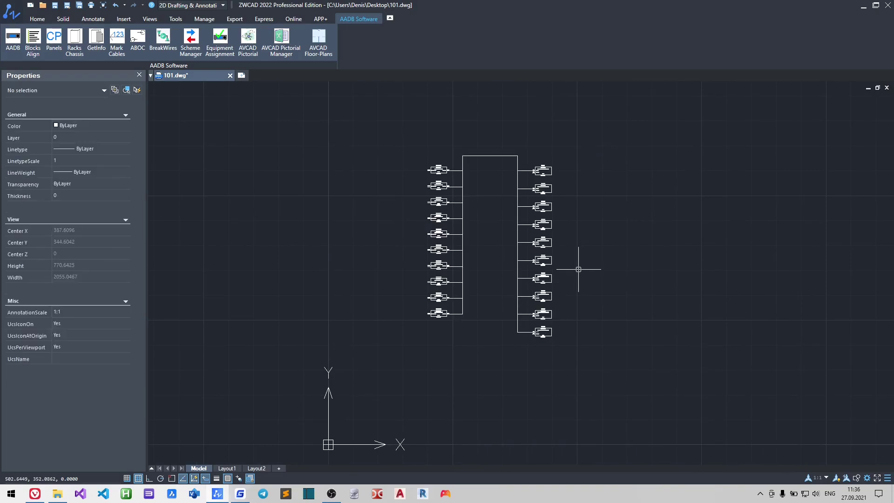